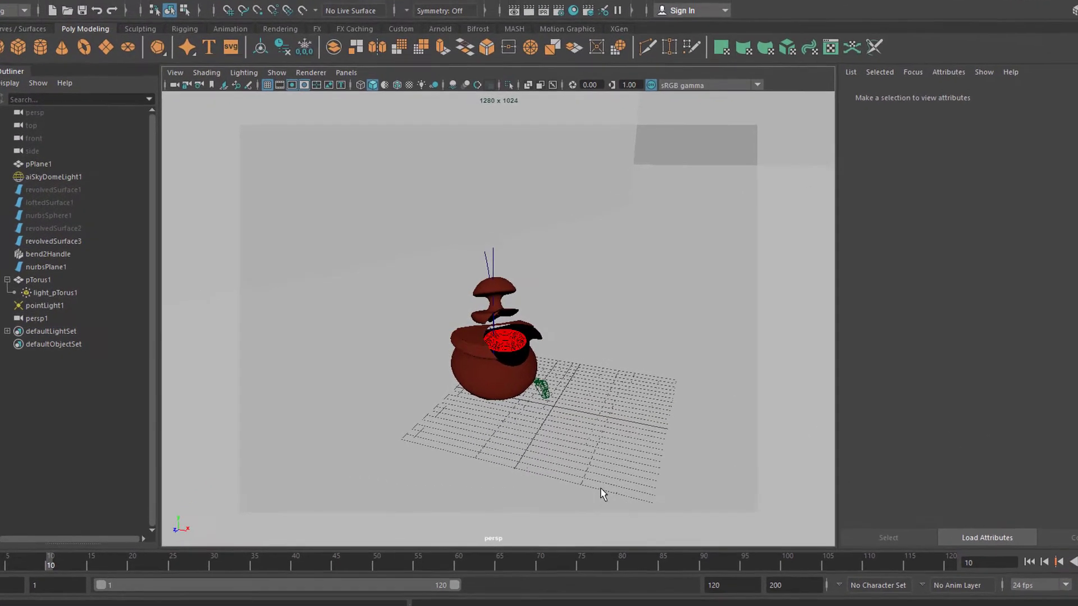
# Orbit and dolly around the pot sculpture to frame its pieces and the torus opening.
pyautogui.keyDown('alt'); pyautogui.moveTo(592, 423); pyautogui.dragTo(683, 467); pyautogui.keyUp('alt')
pyautogui.keyDown('alt'); pyautogui.moveTo(762, 511); pyautogui.dragTo(768, 556); pyautogui.keyUp('alt')
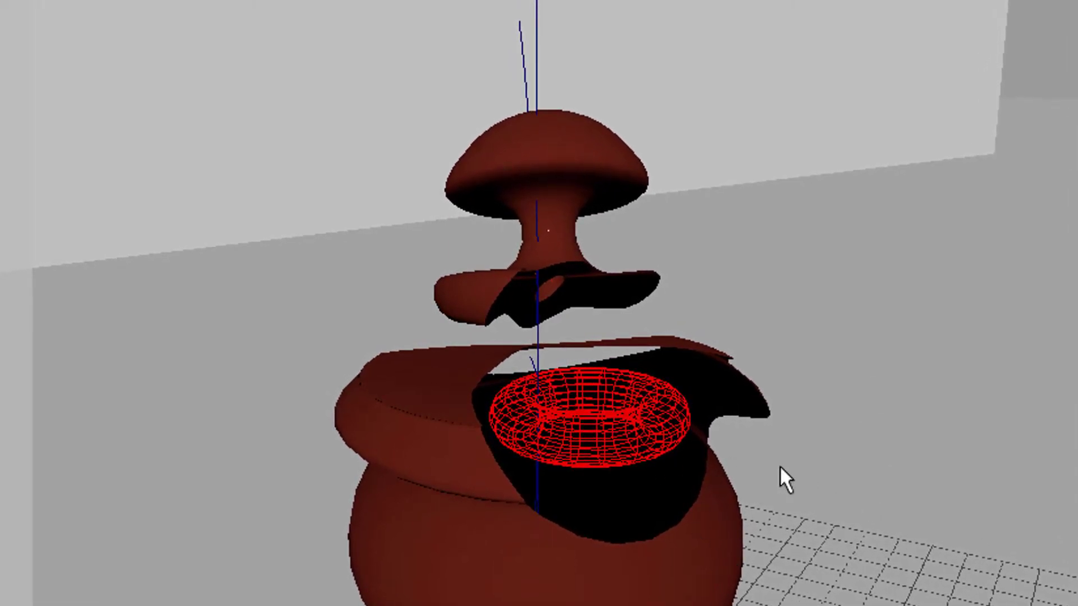
pyautogui.keyDown('alt'); pyautogui.moveTo(784, 429); pyautogui.dragTo(515, 423); pyautogui.keyUp('alt')
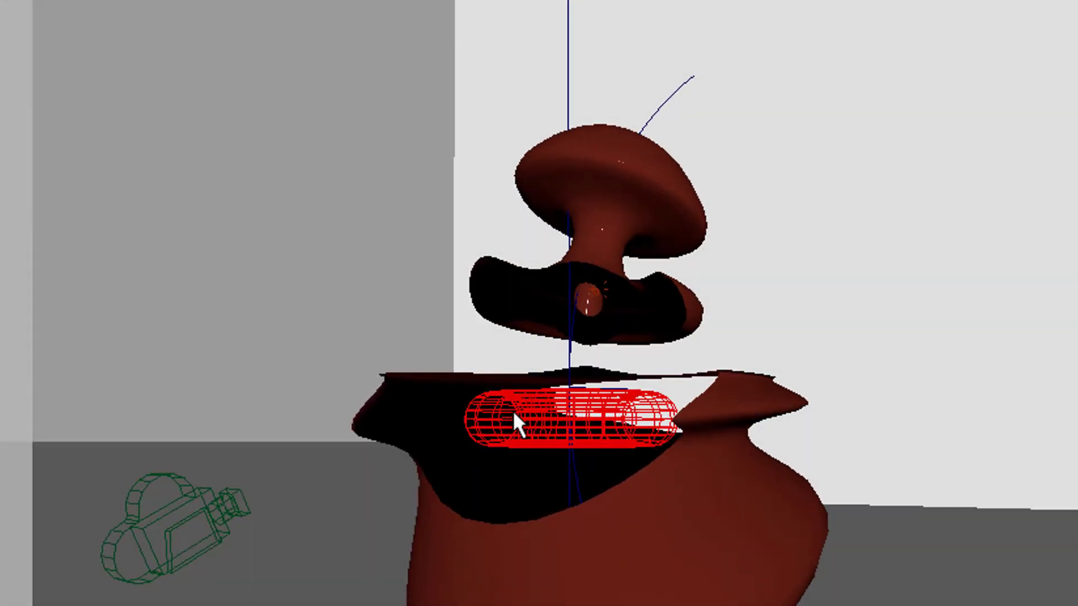
pyautogui.moveTo(515, 424)
pyautogui.keyDown('alt'); pyautogui.mouseDown(button='right')
pyautogui.moveTo(945, 428)
pyautogui.moveTo(714, 464)
pyautogui.mouseUp(button='right'); pyautogui.keyUp('alt')
pyautogui.moveTo(714, 464)
pyautogui.keyDown('alt'); pyautogui.mouseDown()
pyautogui.moveTo(772, 414)
pyautogui.moveTo(536, 450)
pyautogui.mouseUp(); pyautogui.keyUp('alt')
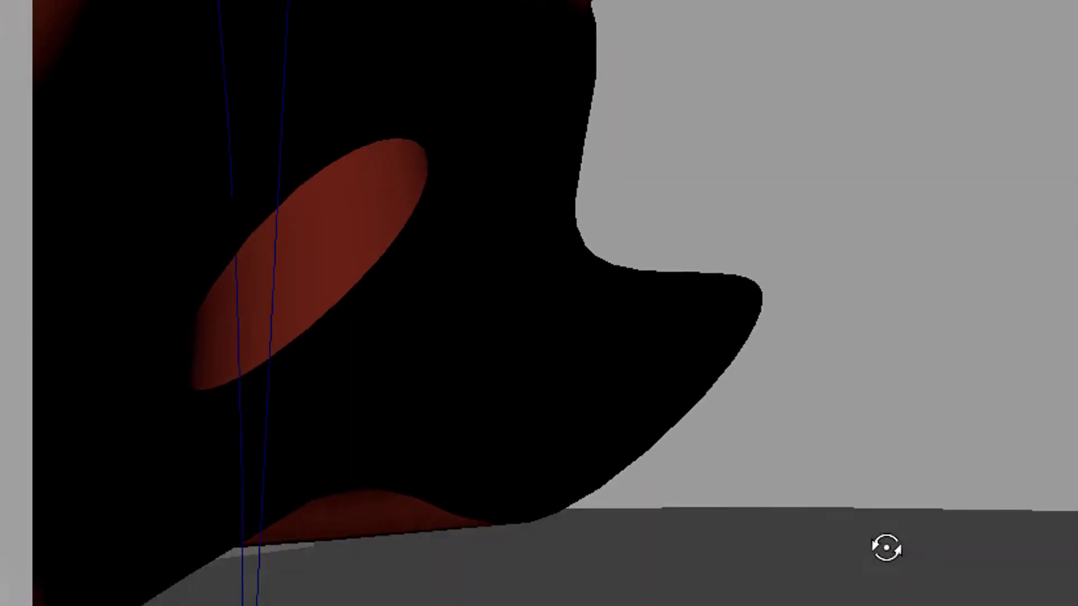
pyautogui.moveTo(668, 467)
pyautogui.keyDown('alt'); pyautogui.mouseDown()
pyautogui.moveTo(512, 503)
pyautogui.moveTo(395, 481)
pyautogui.moveTo(727, 481)
pyautogui.mouseUp(); pyautogui.keyUp('alt')
pyautogui.keyDown('alt'); pyautogui.moveTo(726, 481); pyautogui.dragTo(409, 521, button='right'); pyautogui.keyUp('alt')
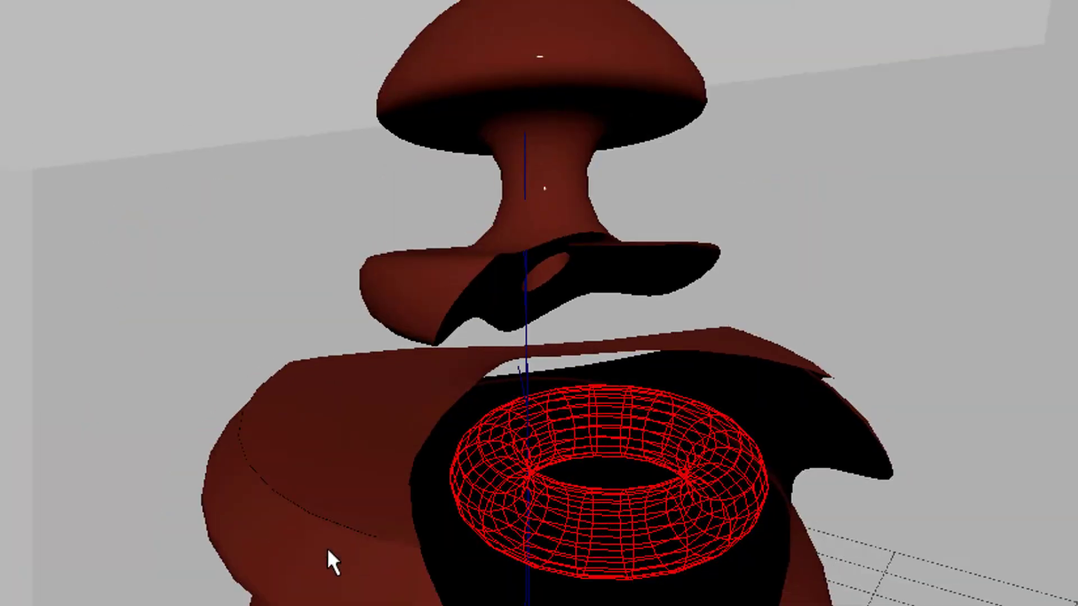
pyautogui.moveTo(331, 561)
pyautogui.keyDown('alt'); pyautogui.mouseDown()
pyautogui.moveTo(601, 560)
pyautogui.moveTo(527, 570)
pyautogui.moveTo(538, 569)
pyautogui.mouseUp(); pyautogui.keyUp('alt')
pyautogui.moveTo(611, 515)
pyautogui.keyDown('alt'); pyautogui.mouseDown()
pyautogui.moveTo(613, 380)
pyautogui.moveTo(655, 498)
pyautogui.moveTo(769, 481)
pyautogui.moveTo(661, 480)
pyautogui.moveTo(642, 498)
pyautogui.moveTo(684, 505)
pyautogui.mouseUp(); pyautogui.keyUp('alt')
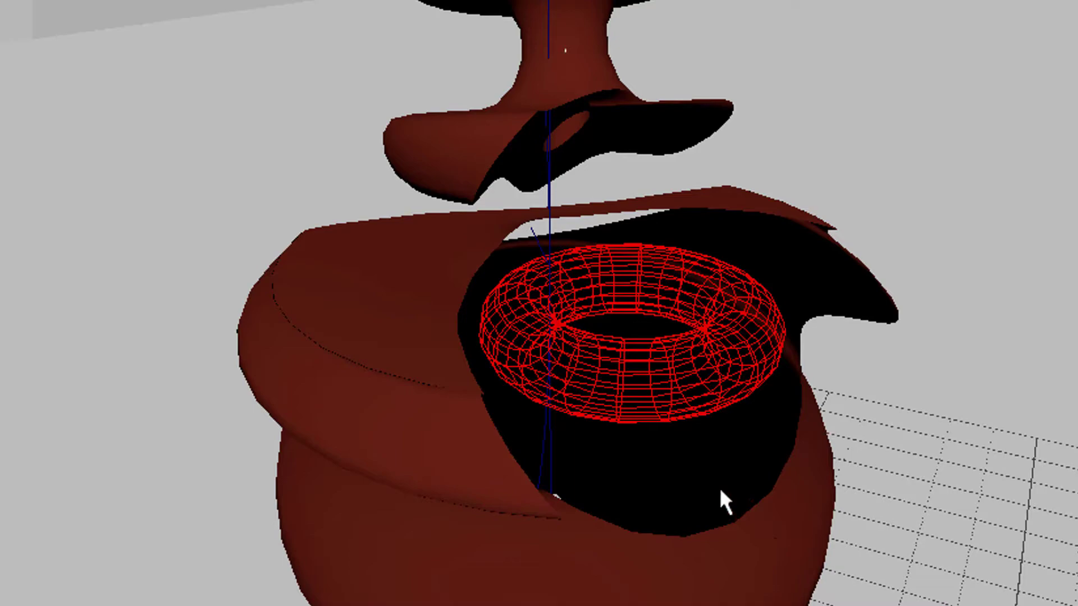
pyautogui.keyDown('alt'); pyautogui.moveTo(720, 490); pyautogui.dragTo(734, 594, button='right'); pyautogui.keyUp('alt')
pyautogui.moveTo(733, 594)
pyautogui.keyDown('alt'); pyautogui.mouseDown()
pyautogui.moveTo(640, 567)
pyautogui.moveTo(496, 555)
pyautogui.moveTo(681, 578)
pyautogui.moveTo(703, 575)
pyautogui.moveTo(661, 567)
pyautogui.moveTo(680, 548)
pyautogui.moveTo(702, 560)
pyautogui.mouseUp(); pyautogui.keyUp('alt')
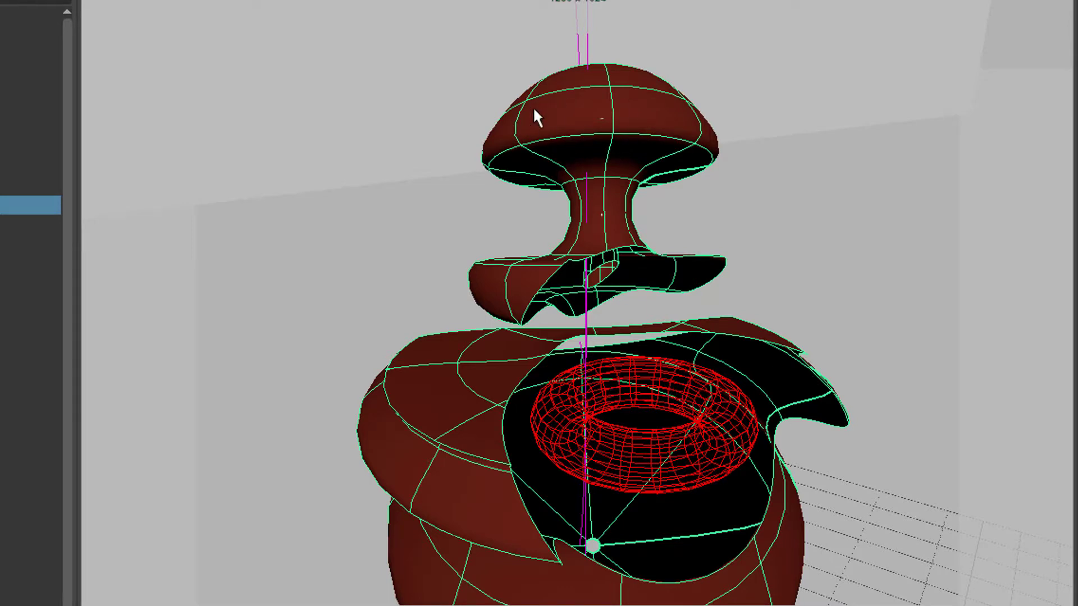
# Tumble the selected surfaces to view them from above and below, zooming out and back in.
pyautogui.keyDown('alt'); pyautogui.moveTo(656, 211); pyautogui.dragTo(624, 231); pyautogui.keyUp('alt')
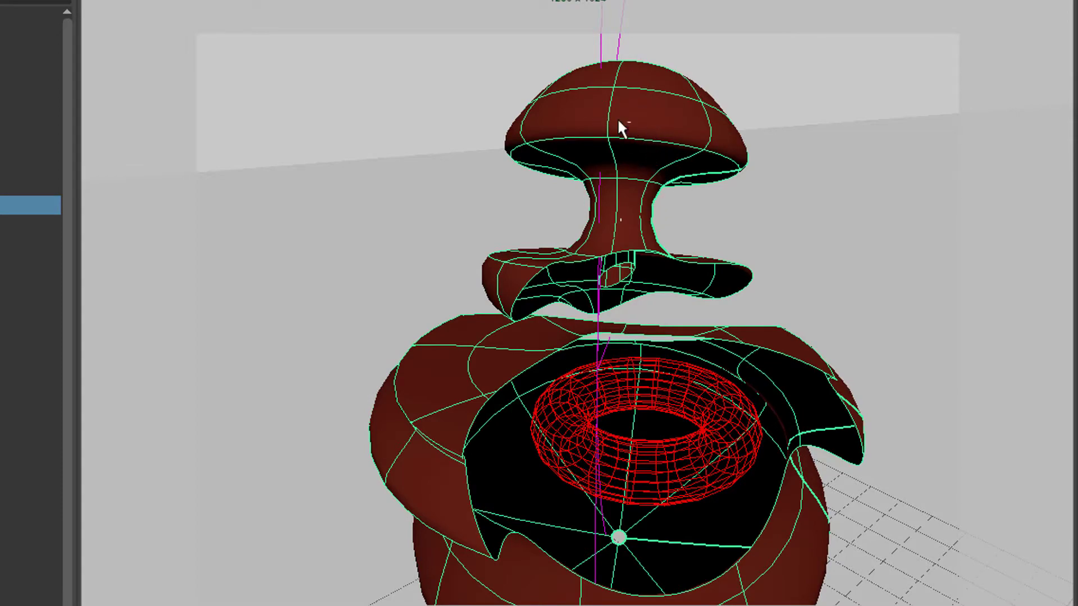
pyautogui.moveTo(651, 142)
pyautogui.keyDown('alt'); pyautogui.mouseDown()
pyautogui.moveTo(648, 281)
pyautogui.moveTo(657, 125)
pyautogui.mouseUp(); pyautogui.keyUp('alt')
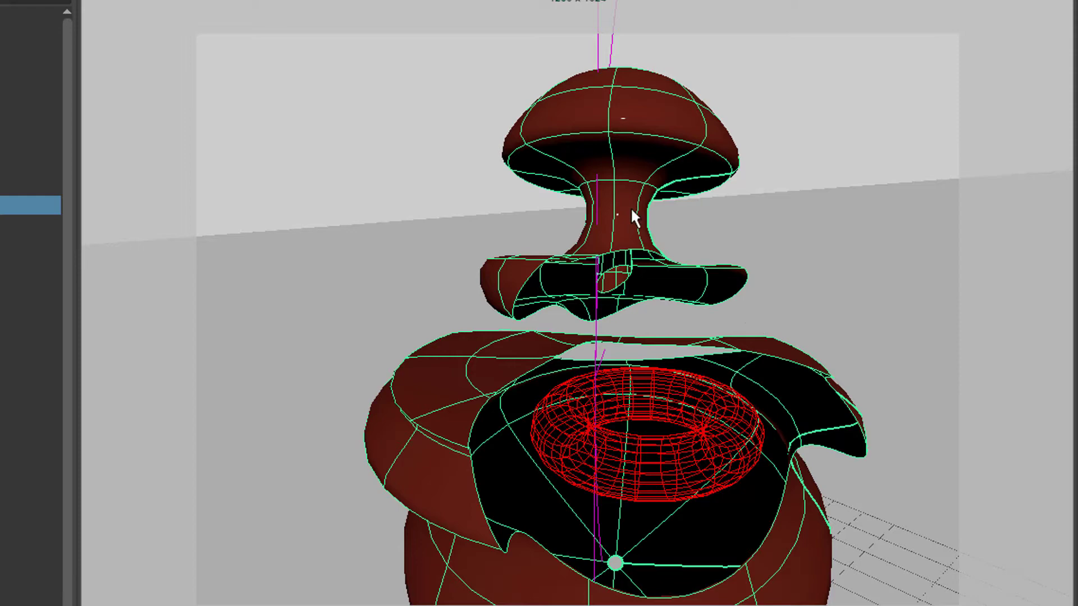
pyautogui.scroll(-3, 624, 264)
pyautogui.scroll(5, 693, 270)
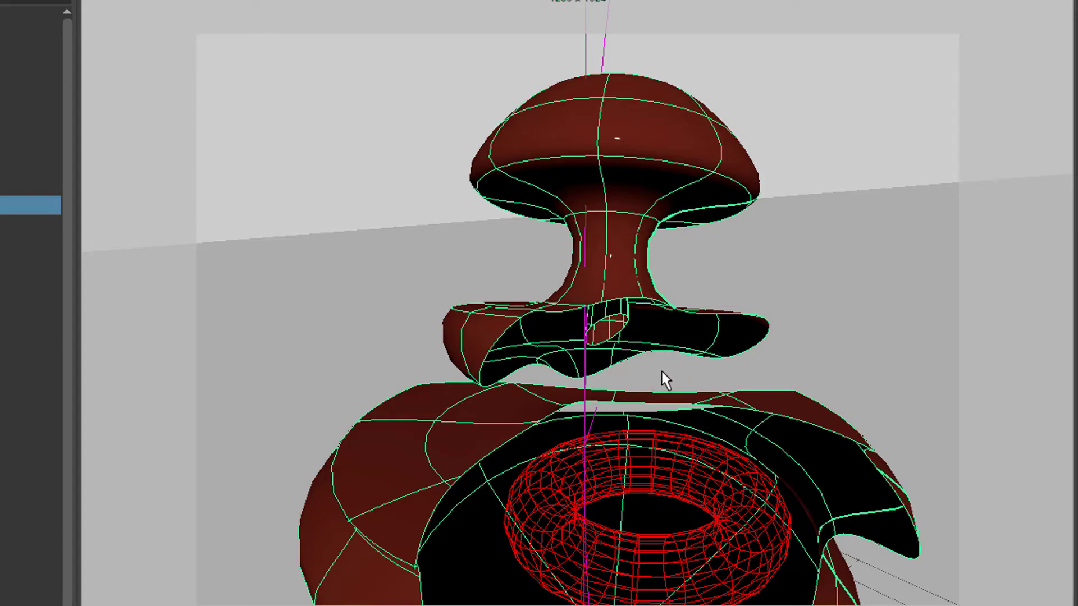
pyautogui.keyDown('alt'); pyautogui.moveTo(661, 371); pyautogui.dragTo(629, 353); pyautogui.keyUp('alt')
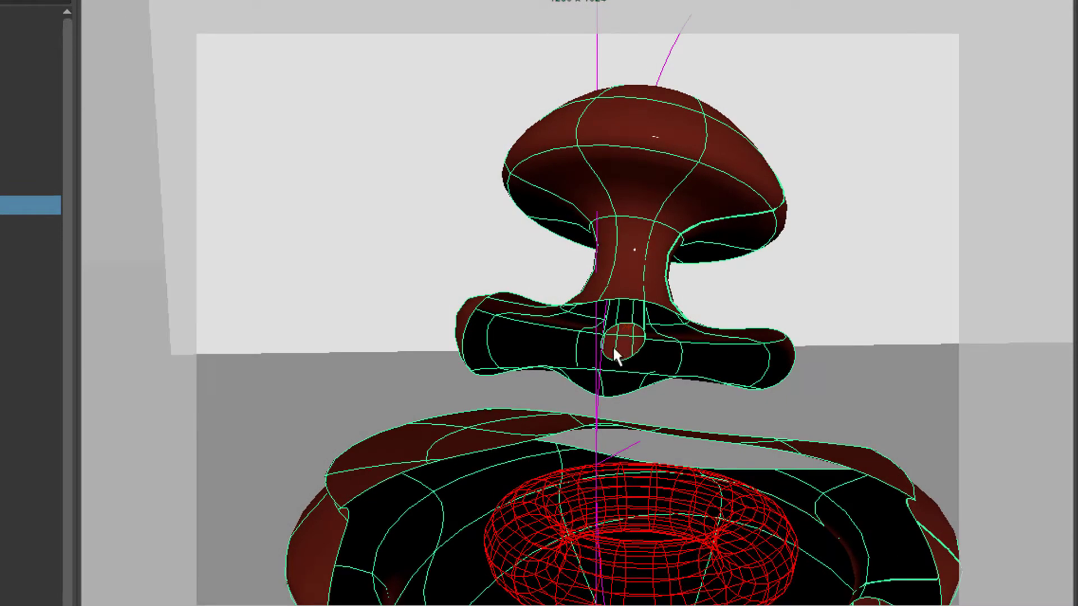
# Deselect the sculpture, move in on the middle piece's hole, and select the point marker inside it.
pyautogui.click(831, 246)
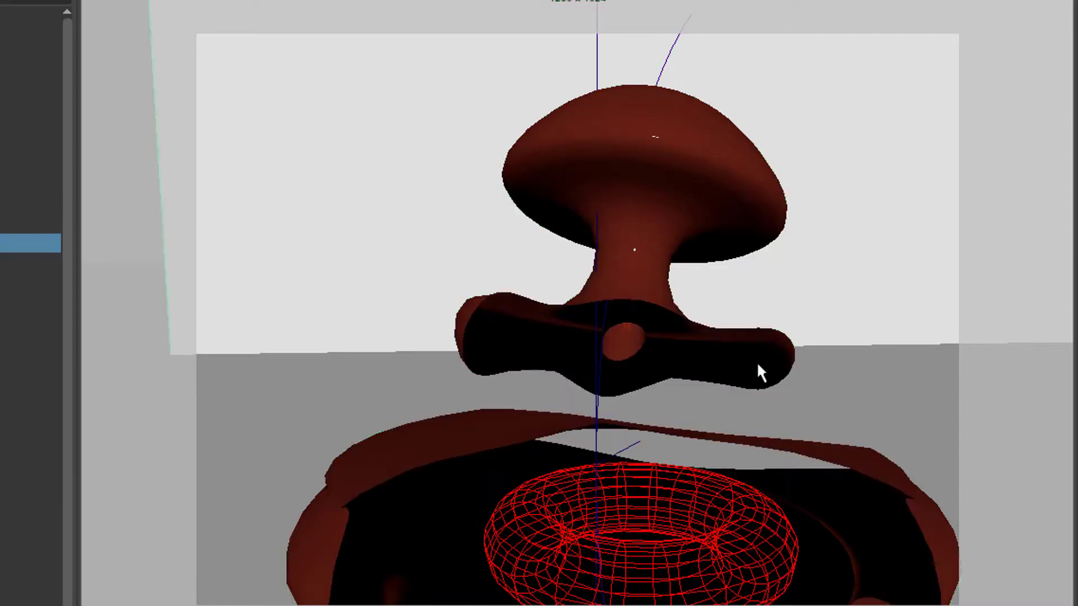
pyautogui.keyDown('alt'); pyautogui.moveTo(756, 362); pyautogui.dragTo(724, 322); pyautogui.keyUp('alt')
pyautogui.keyDown('alt'); pyautogui.moveTo(641, 350); pyautogui.dragTo(844, 411, button='right'); pyautogui.keyUp('alt')
pyautogui.click(737, 388)
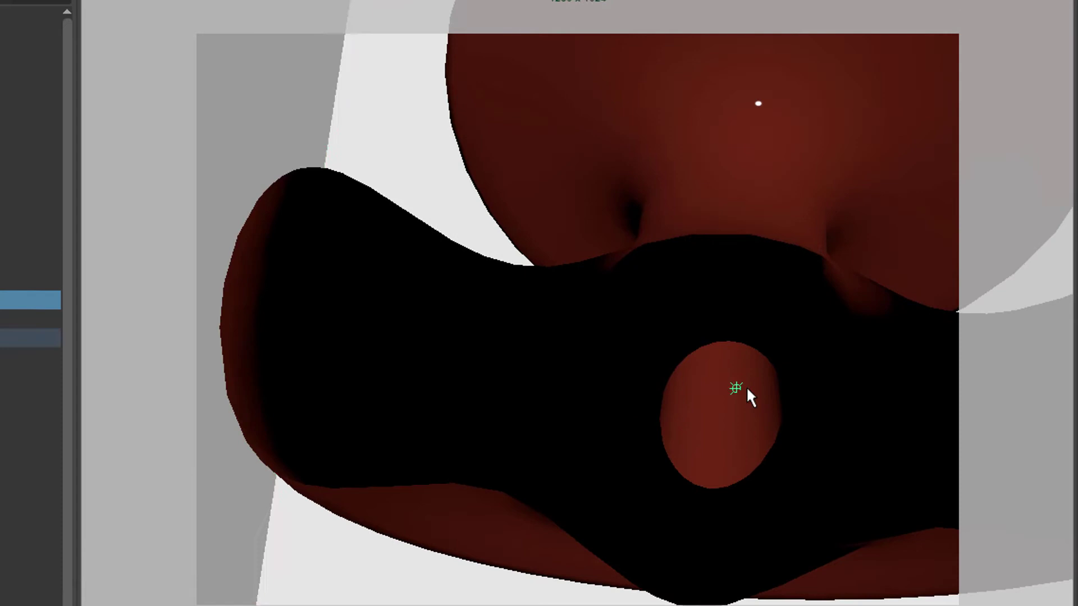
# Pull back to a wider view around the mushroom top and torus opening.
pyautogui.keyDown('alt'); pyautogui.moveTo(751, 462); pyautogui.dragTo(794, 481); pyautogui.keyUp('alt')
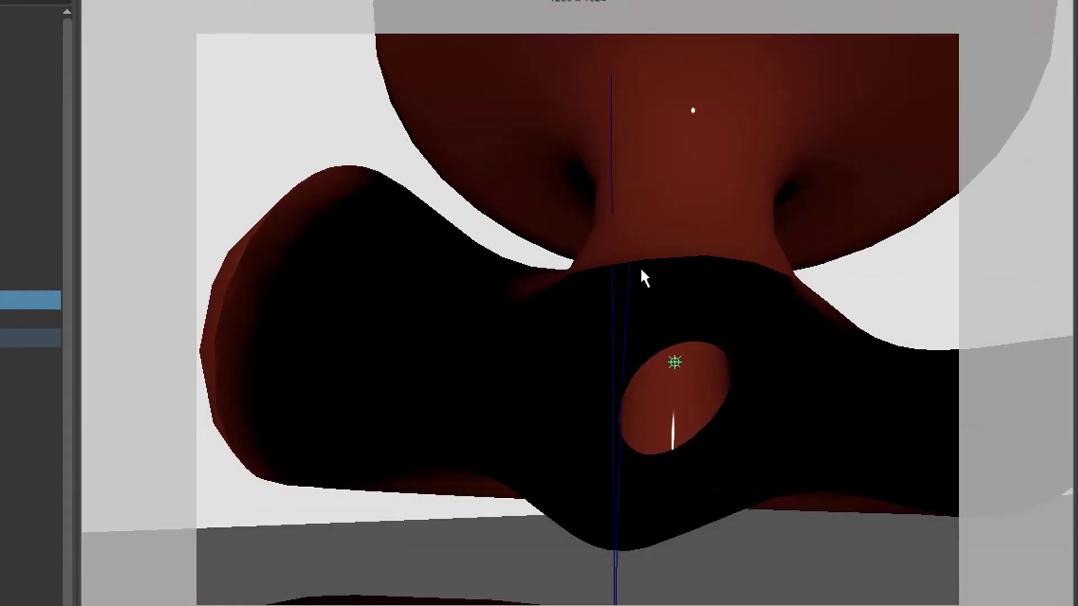
pyautogui.keyDown('alt'); pyautogui.moveTo(643, 277); pyautogui.dragTo(524, 371); pyautogui.keyUp('alt')
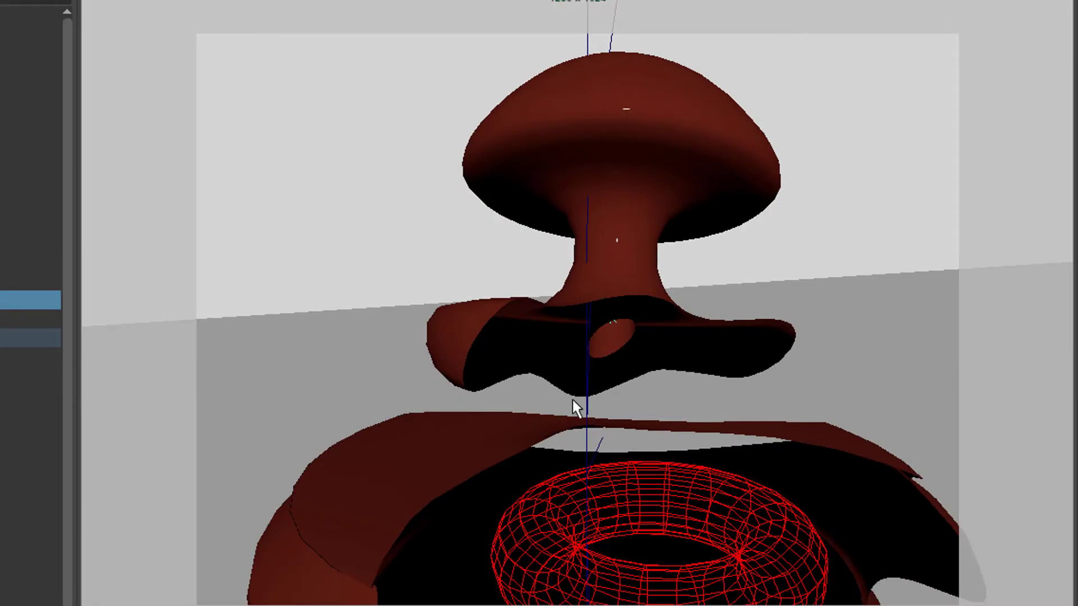
pyautogui.keyDown('alt'); pyautogui.moveTo(578, 404); pyautogui.dragTo(560, 445); pyautogui.keyUp('alt')
pyautogui.keyDown('alt'); pyautogui.moveTo(680, 467); pyautogui.dragTo(717, 501); pyautogui.keyUp('alt')
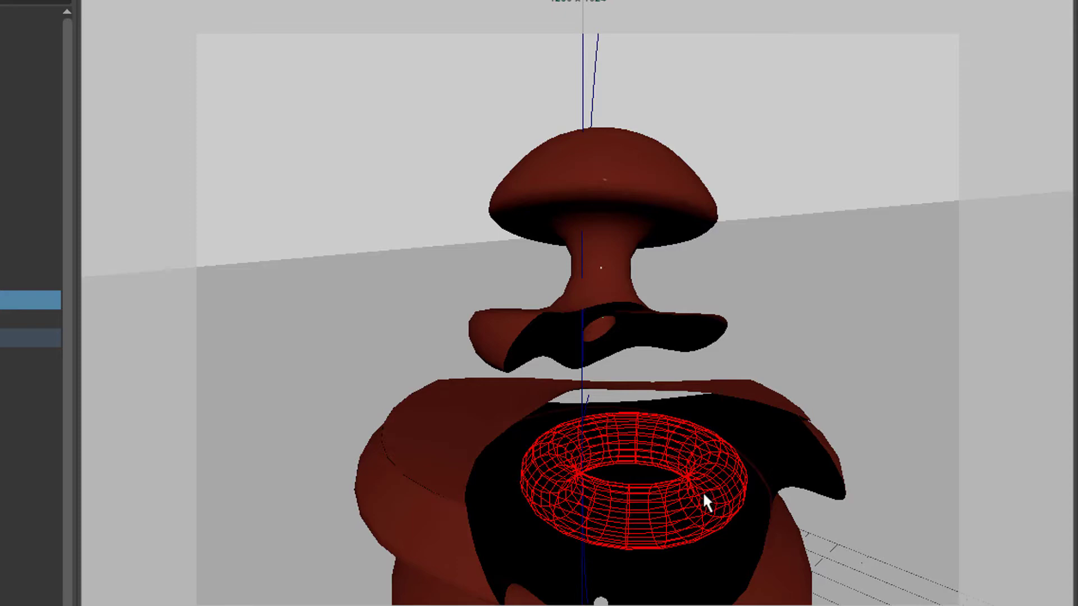
# Inspect the torus from several angles, then select the red revolved pot surface instead.
pyautogui.click(706, 503)
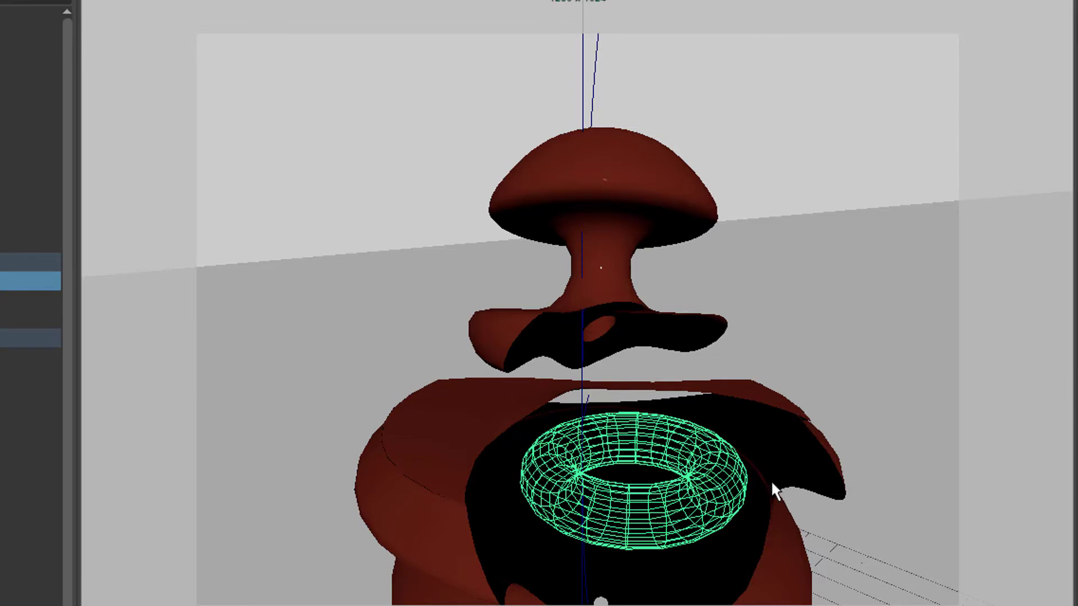
pyautogui.keyDown('alt'); pyautogui.moveTo(772, 481); pyautogui.dragTo(722, 415); pyautogui.keyUp('alt')
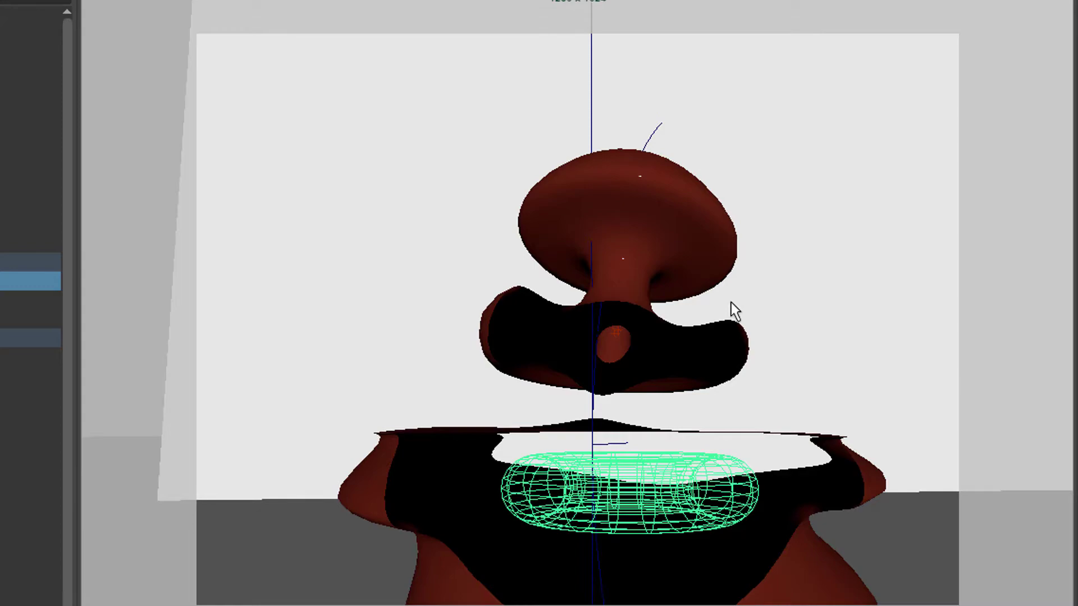
pyautogui.keyDown('alt'); pyautogui.moveTo(672, 360); pyautogui.dragTo(675, 387); pyautogui.keyUp('alt')
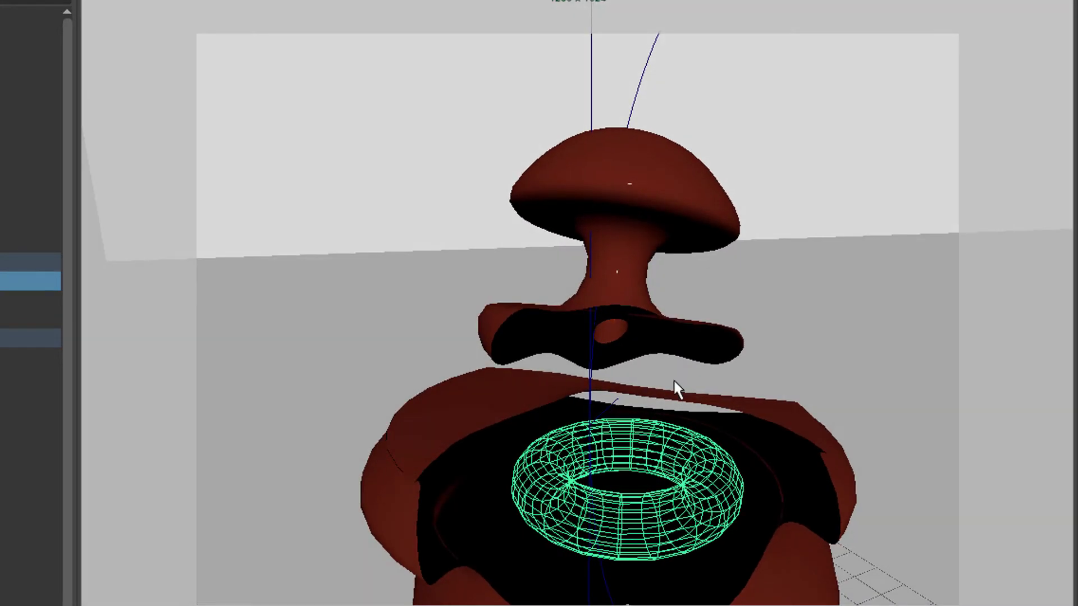
pyautogui.keyDown('alt'); pyautogui.moveTo(591, 261); pyautogui.dragTo(511, 219); pyautogui.keyUp('alt')
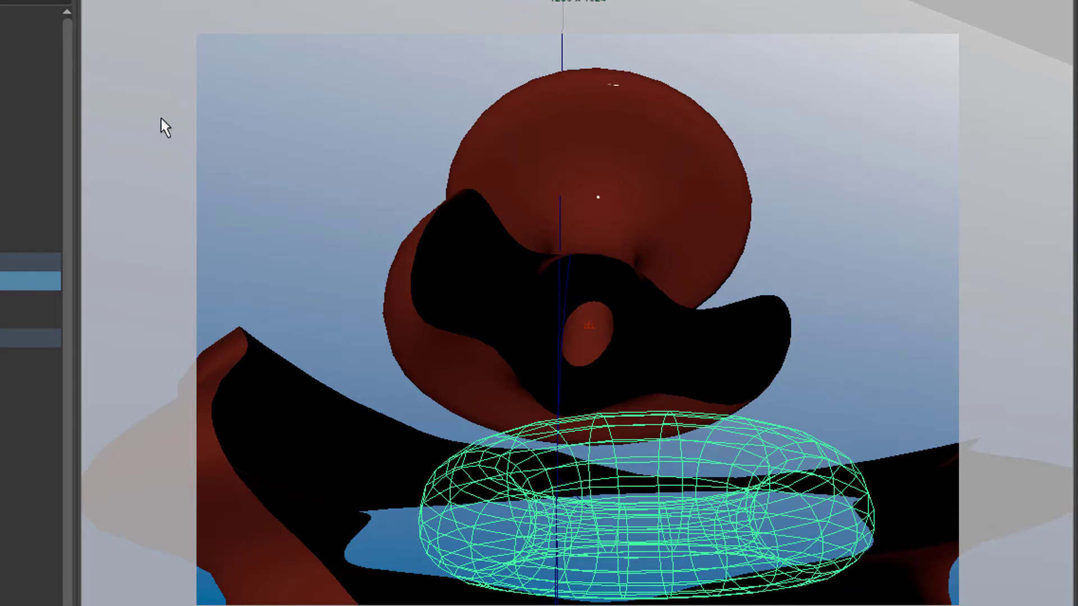
pyautogui.click(140, 94)
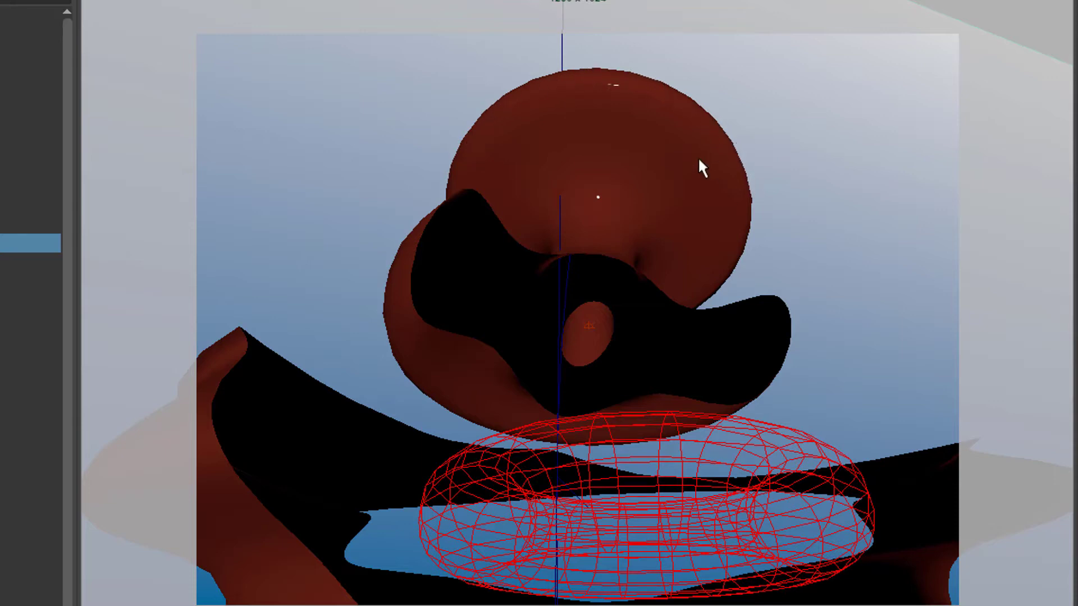
pyautogui.click(711, 148)
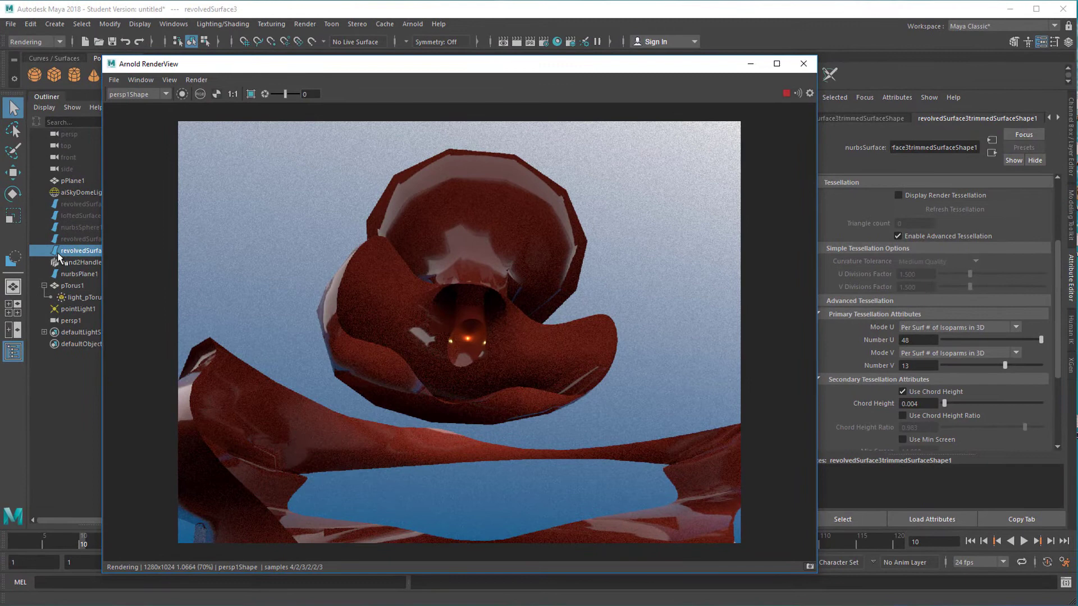
# Select aiSkyDomeLight1 and drag its Intensity from 1.3 up to about 2.18.
pyautogui.click(72, 192)
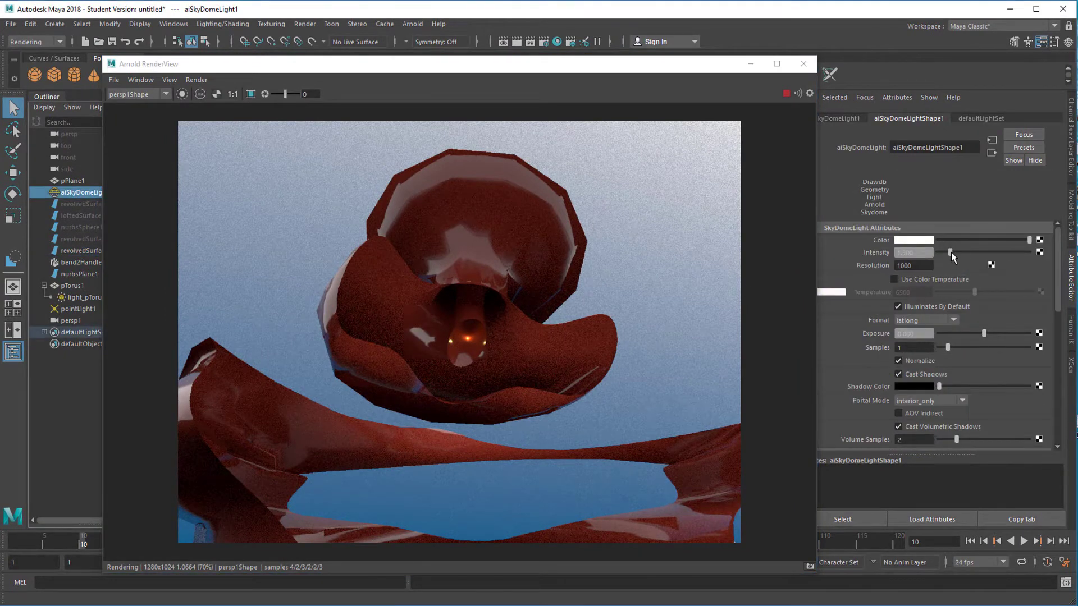
pyautogui.moveTo(951, 252); pyautogui.dragTo(966, 253)
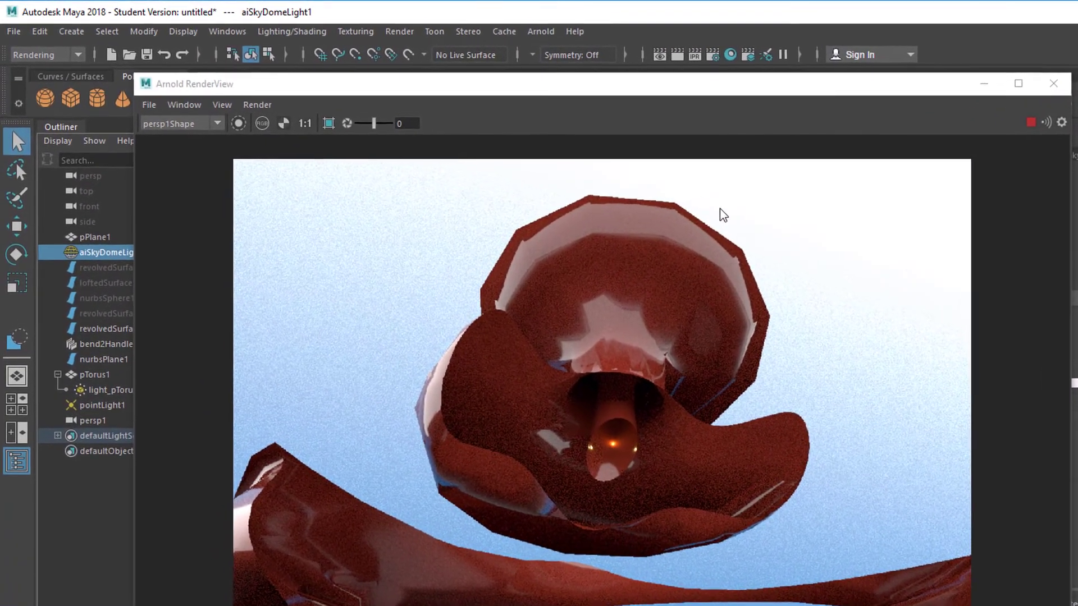
# Enable the crop region and draw it over the pot's upper bowl in the RenderView.
pyautogui.click(340, 129)
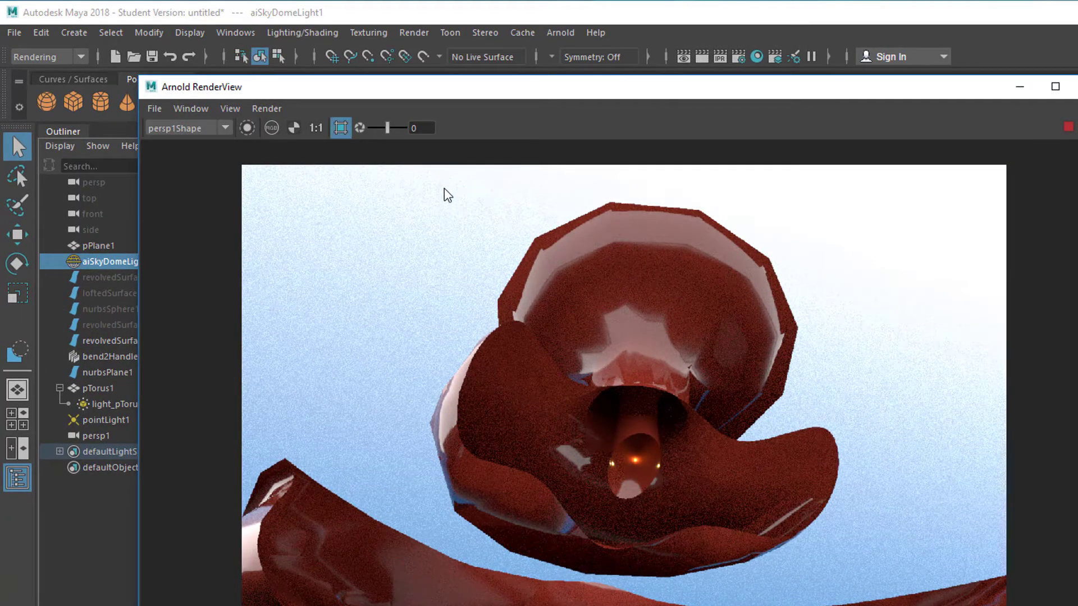
pyautogui.moveTo(444, 189); pyautogui.dragTo(862, 398)
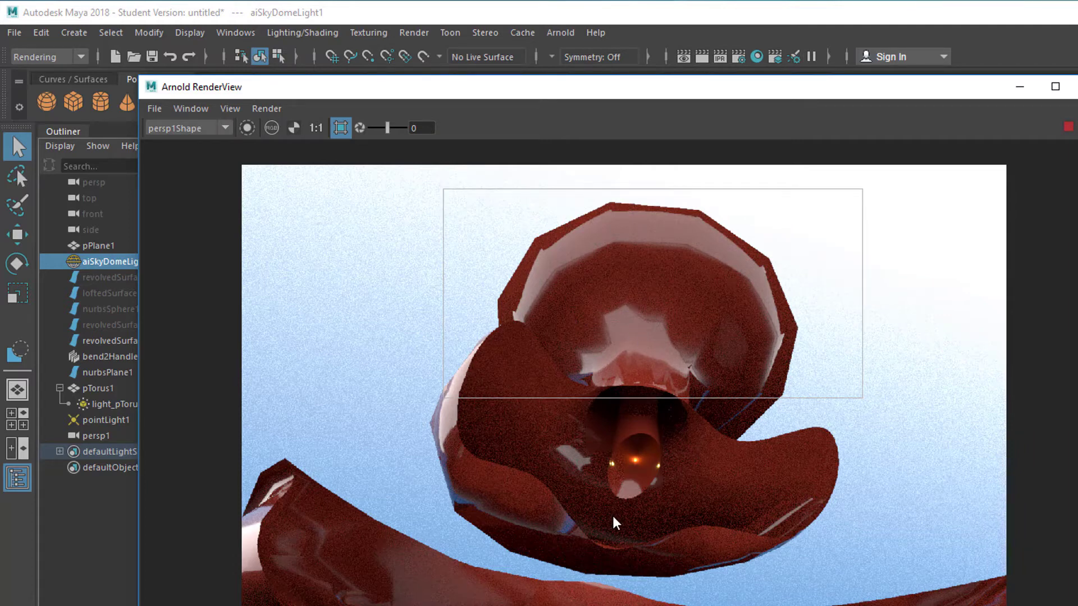
pyautogui.moveTo(894, 95); pyautogui.dragTo(708, 305)
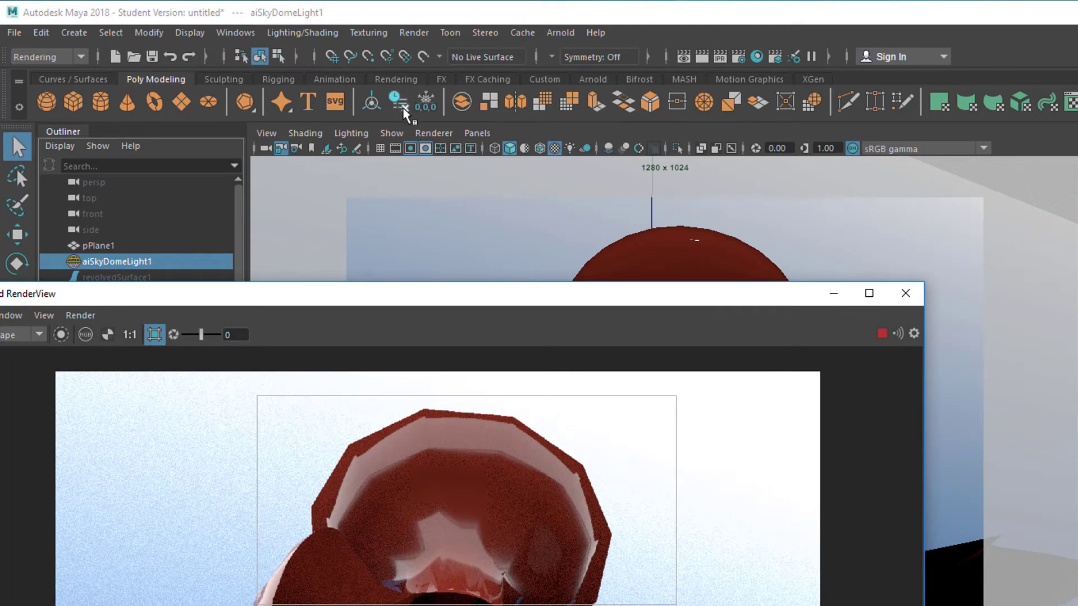
# Keep the Rendering menu set and open Render > Set NURBS Tessellation options.
pyautogui.click(82, 56)
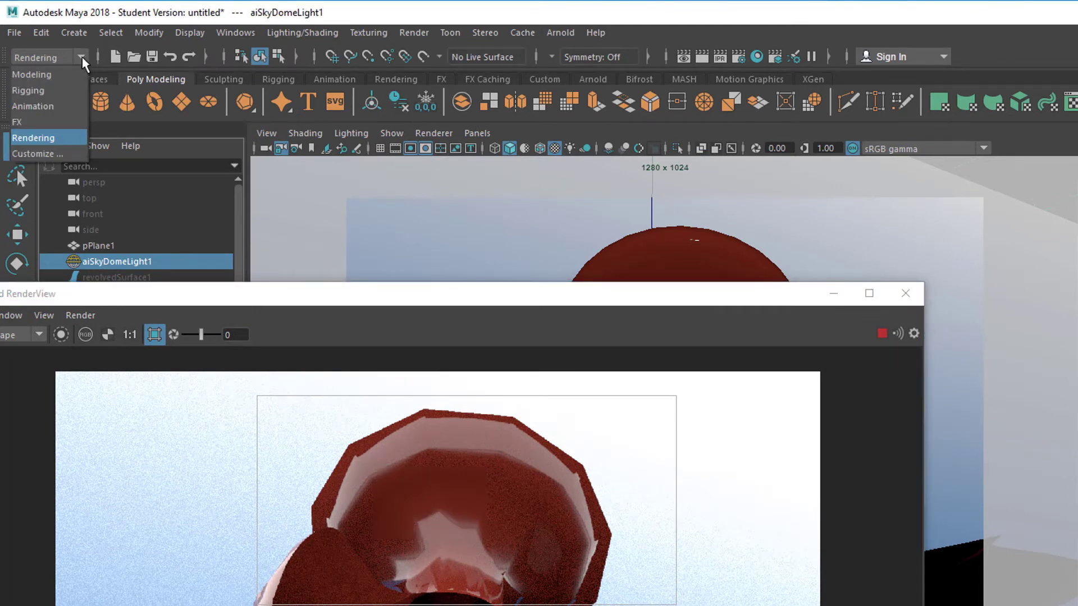
pyautogui.click(55, 134)
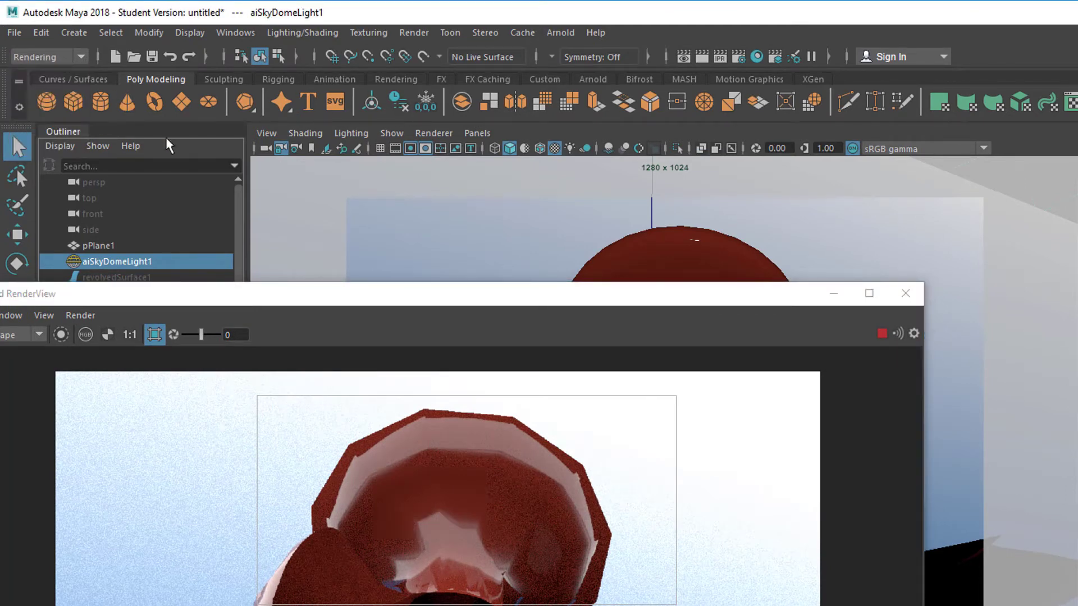
pyautogui.click(413, 33)
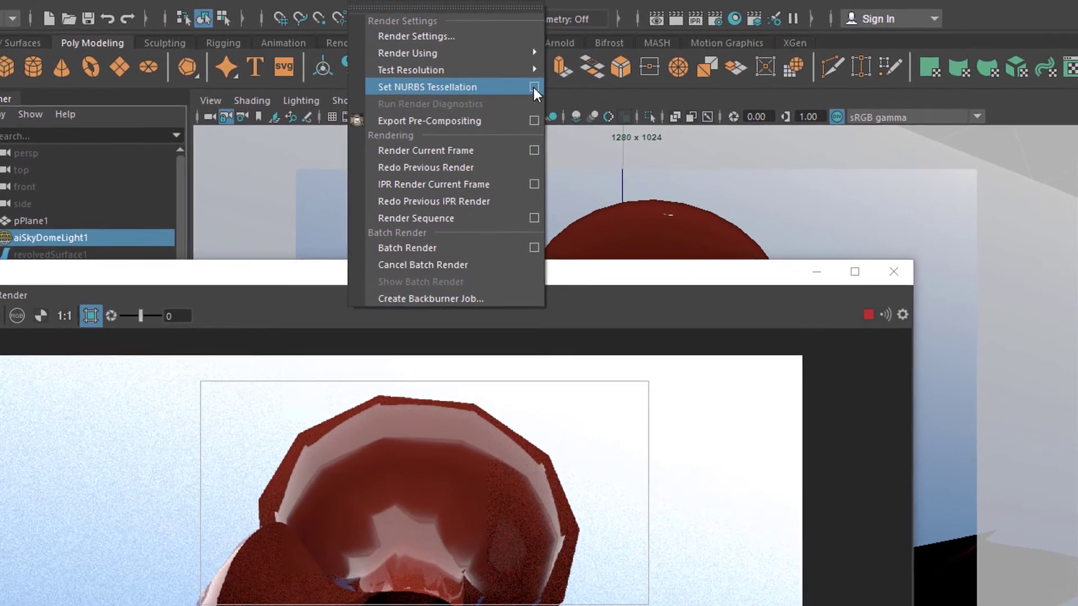
pyautogui.click(547, 100)
pyautogui.moveTo(1040, 178); pyautogui.dragTo(795, 32)
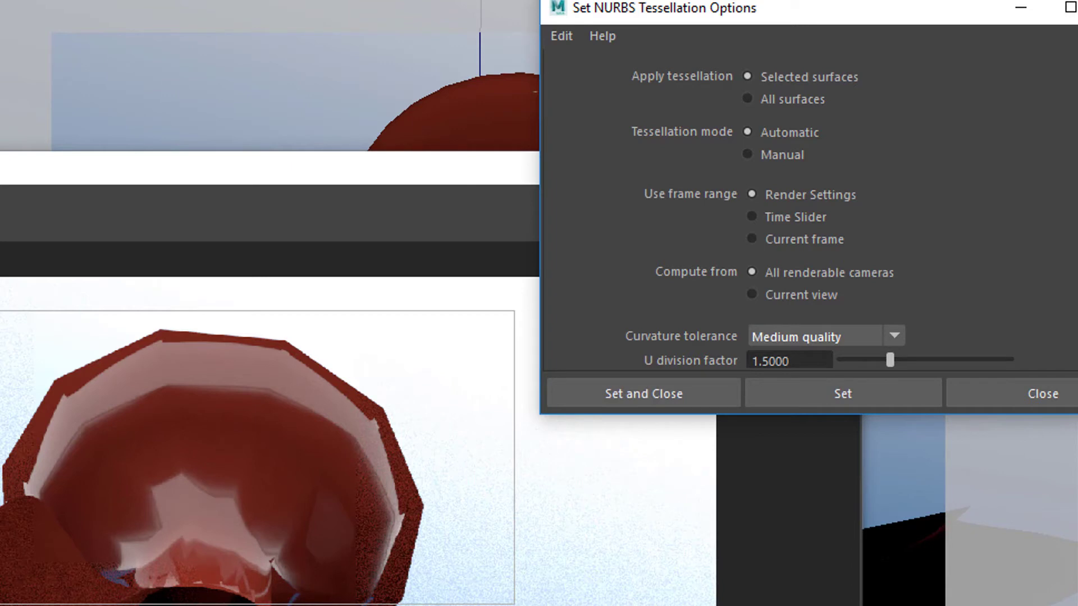
# Raise the U division factor to 4.4738 and apply it, which errors with no surface selected.
pyautogui.scroll(-3, 1048, 284)
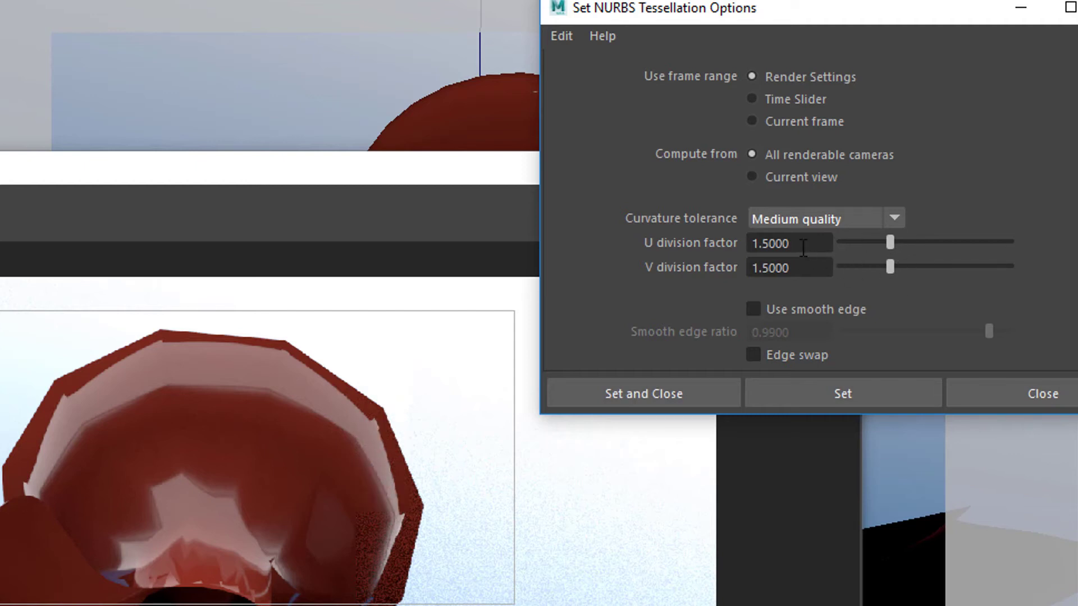
pyautogui.moveTo(890, 245); pyautogui.dragTo(993, 247)
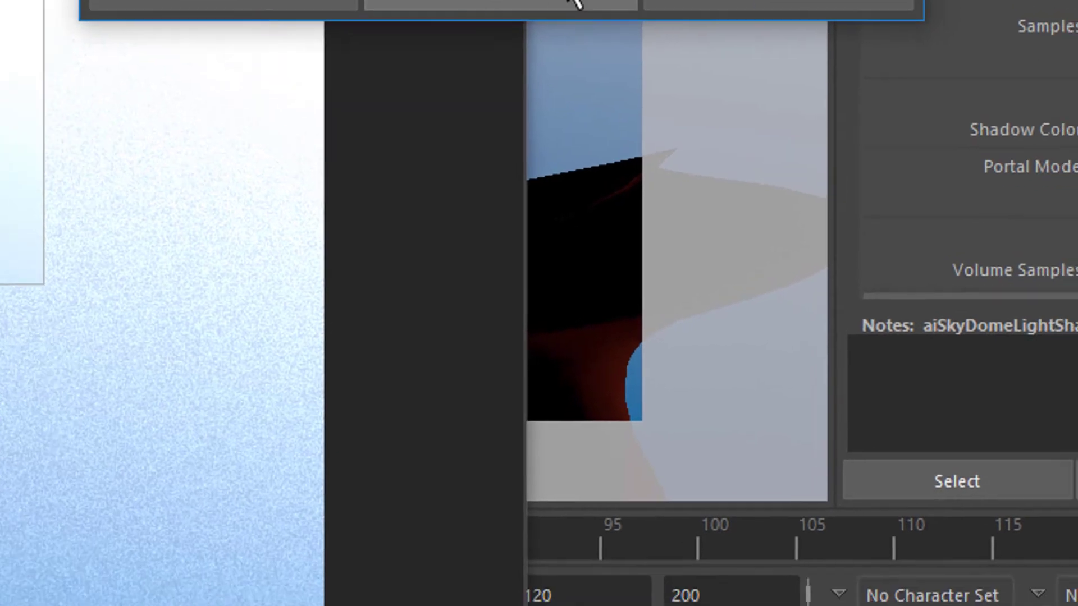
pyautogui.click(573, 3)
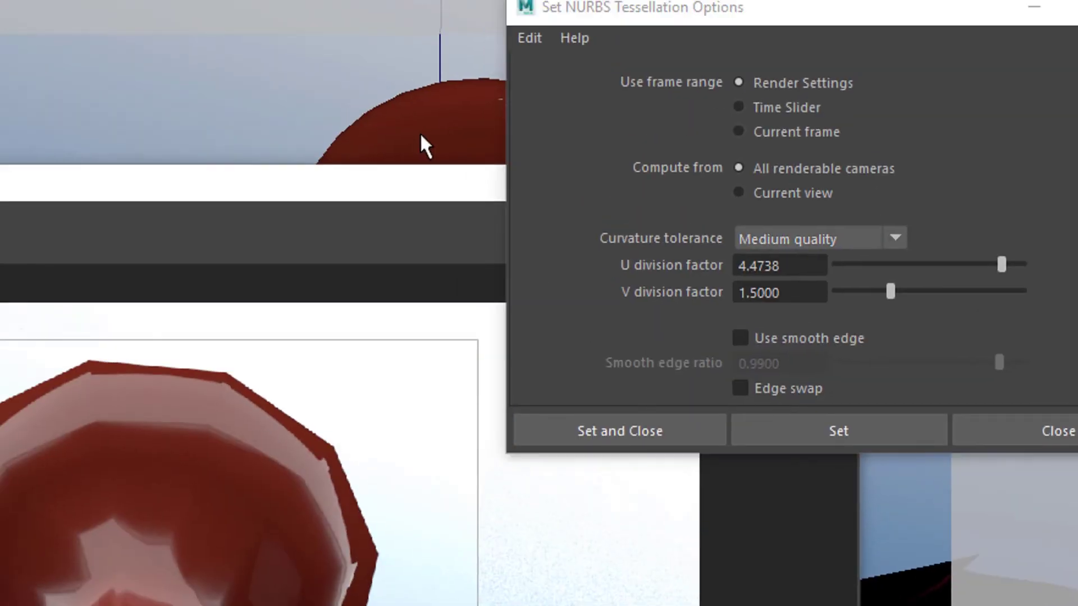
# Select the red NURBS sphere and apply the 4.4738 U division tessellation to it.
pyautogui.click(421, 134)
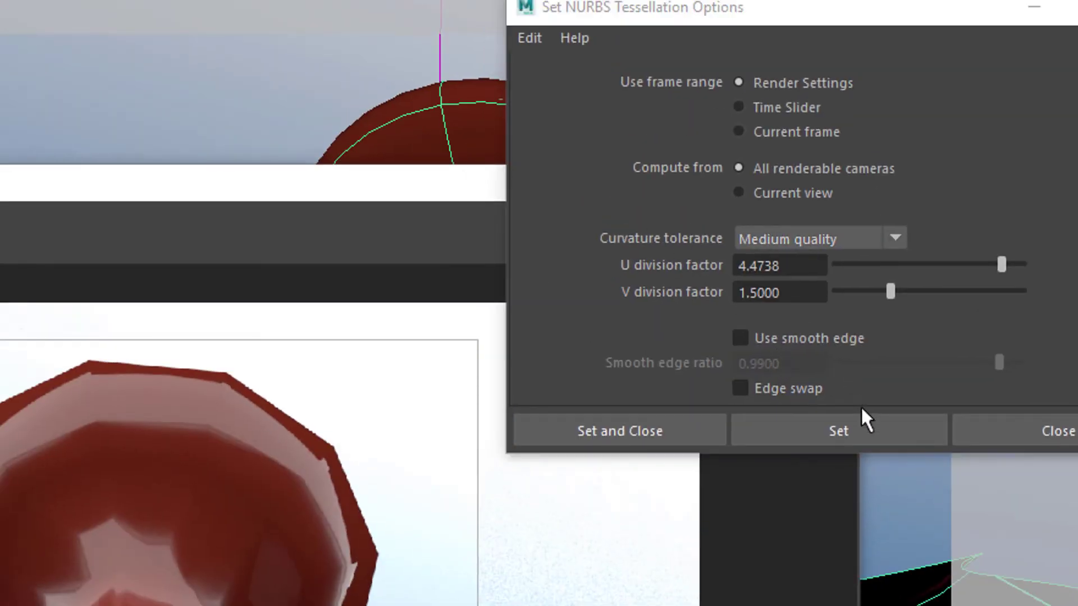
pyautogui.click(860, 429)
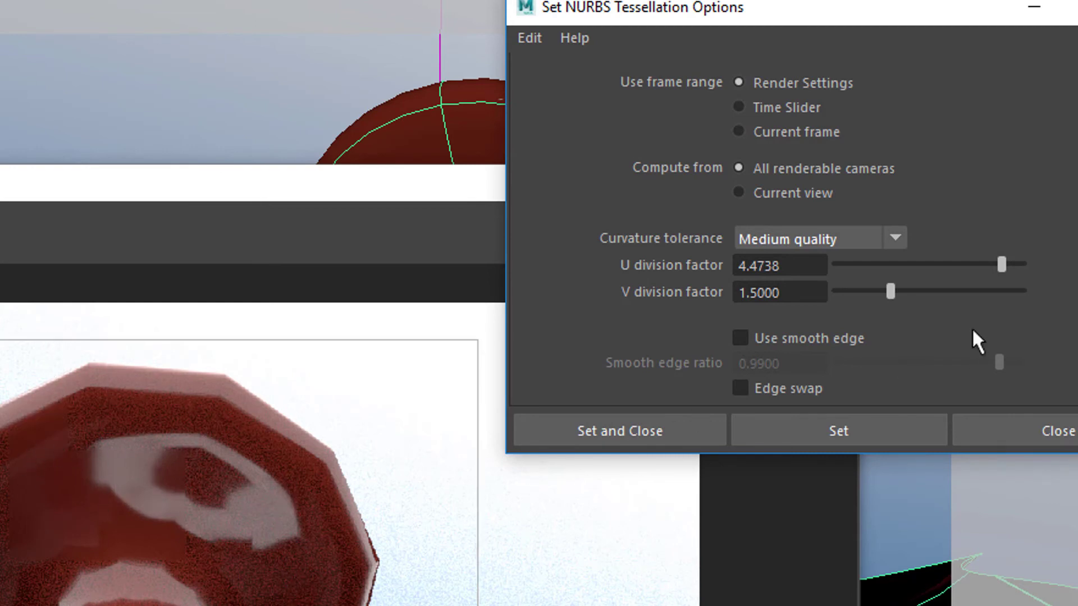
# Lower the U division factor to 1.547 with V at 4.0134 and apply the tessellation.
pyautogui.moveTo(1002, 262); pyautogui.dragTo(986, 306)
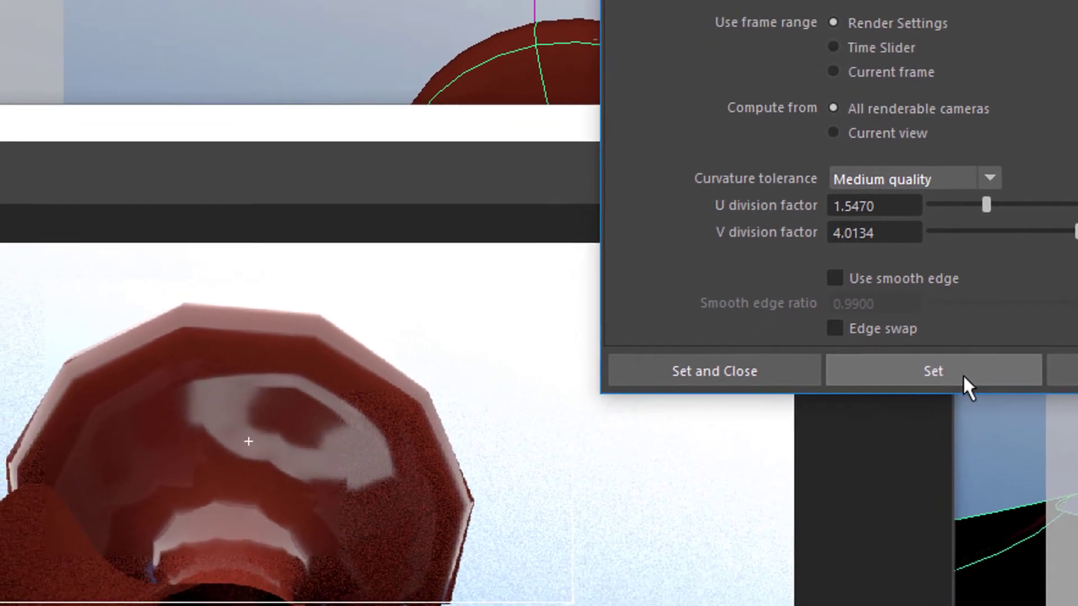
pyautogui.click(881, 431)
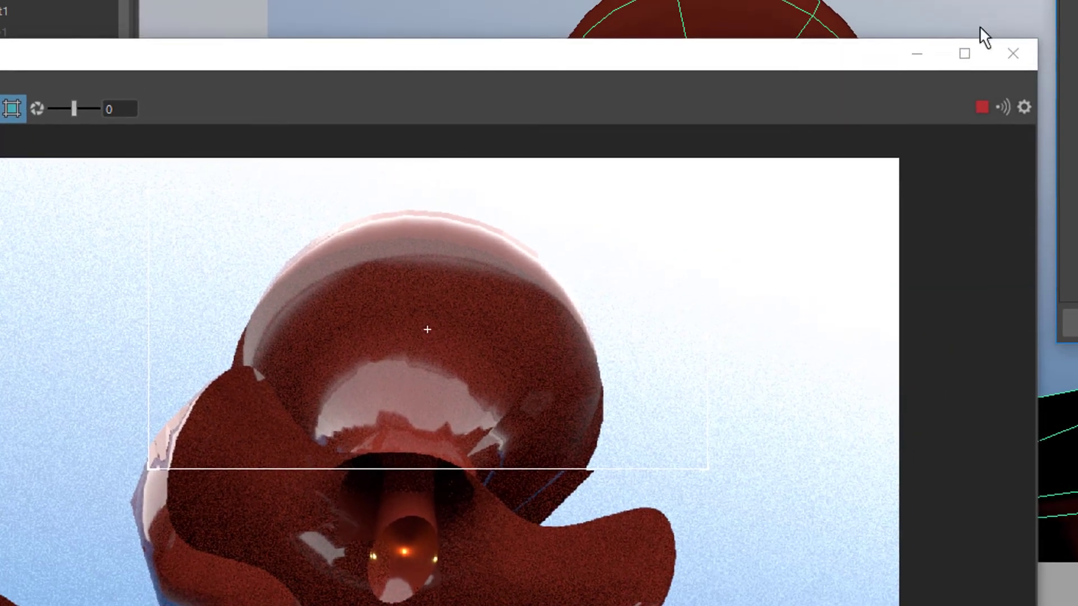
# Move the Arnold RenderView window to reveal the viewport and the smooth-rimmed pot render.
pyautogui.moveTo(740, 93); pyautogui.dragTo(778, 14)
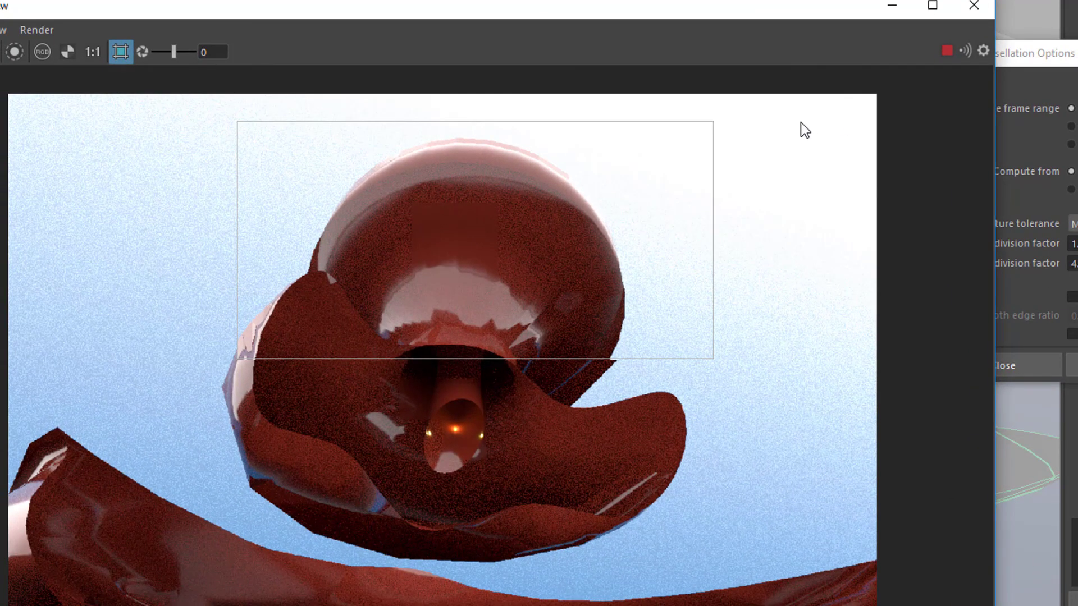